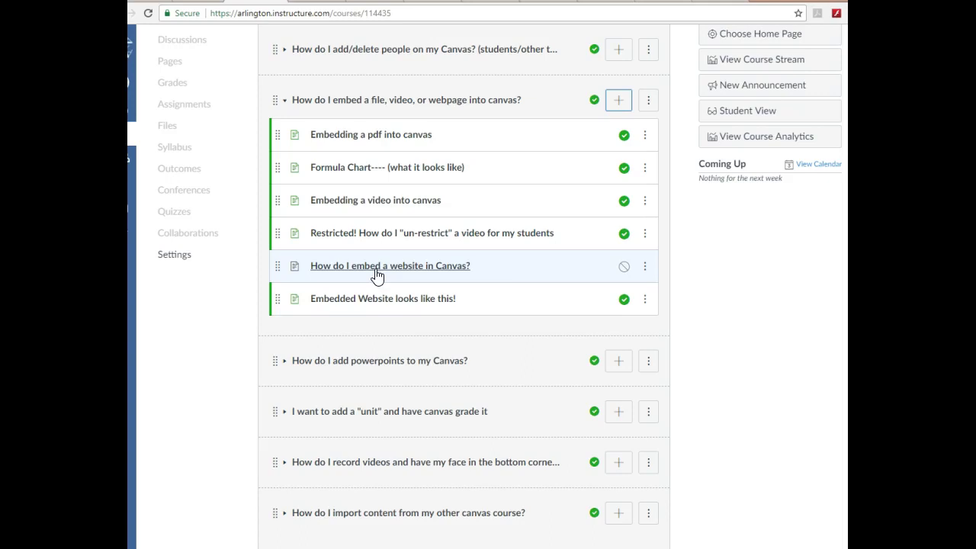
{"action": "left_click", "coordinate": [619, 99]}
{"action": "left_click", "coordinate": [395, 212]}
{"action": "left_click", "coordinate": [341, 267]}
{"action": "left_click", "coordinate": [660, 455]}
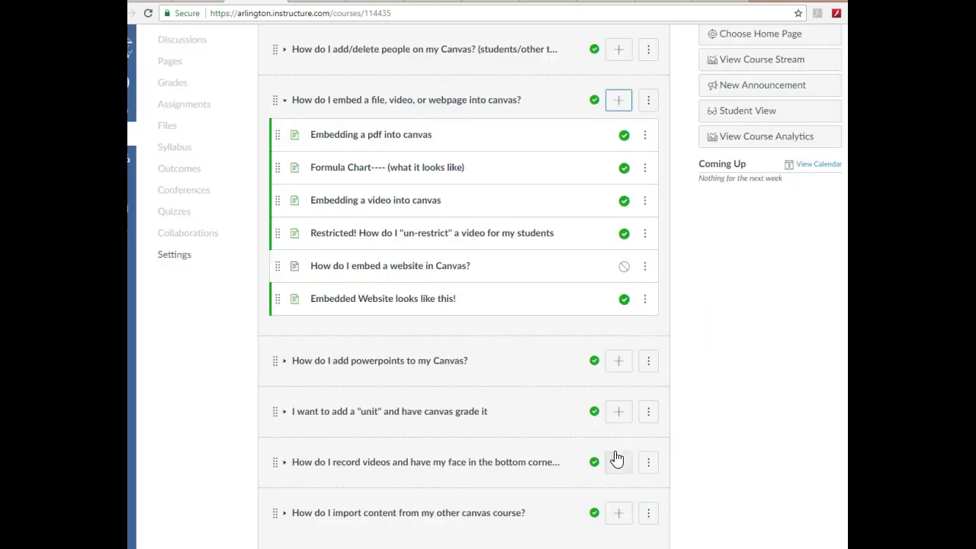
Edit the page "How do I embed a website in Canvas?" and enter the instruction "Click the launch button to complete the activity."
{"action": "left_click", "coordinate": [375, 267]}
{"action": "left_click", "coordinate": [809, 88]}
{"action": "type", "text": "ck the launch button to complete the activty"}
{"action": "right_click", "coordinate": [459, 196]}
{"action": "left_click", "coordinate": [480, 199]}
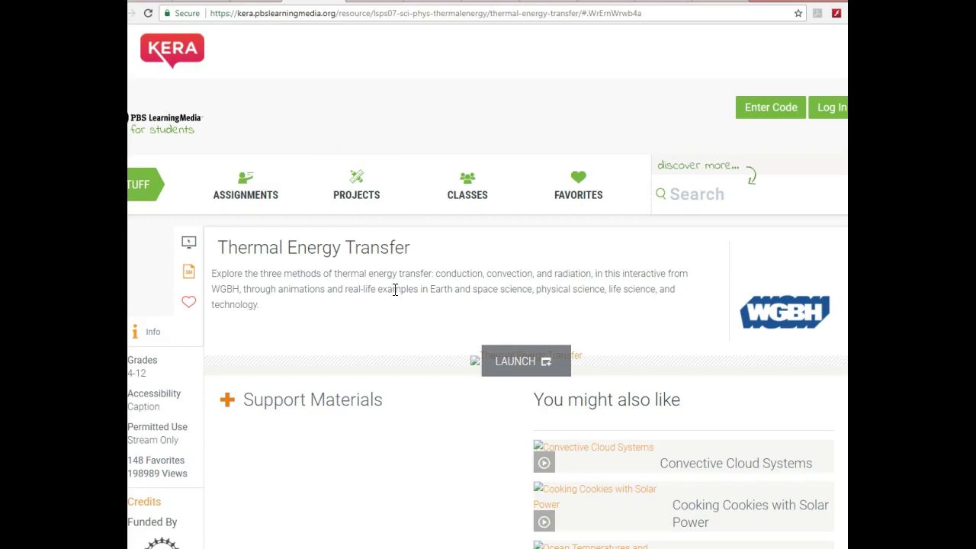
Copy the sample inline frame code from the w3schools HTML <iframe> Tag page
{"action": "scroll", "coordinate": [395, 289], "scroll_direction": "down", "scroll_amount": 5}
{"action": "scroll", "coordinate": [412, 391], "scroll_direction": "up", "scroll_amount": 5}
{"action": "left_click", "coordinate": [271, 3]}
{"action": "key", "text": "ctrl+Tab"}
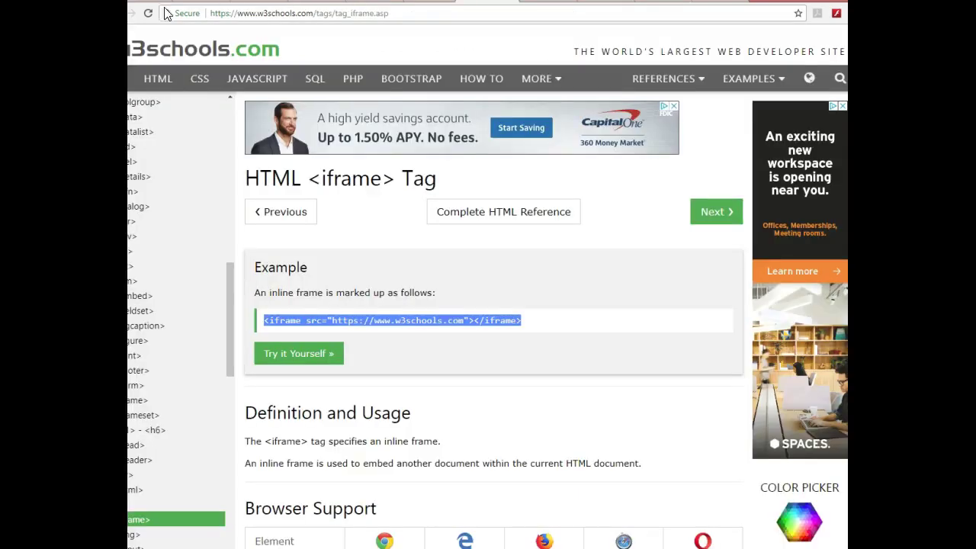
{"action": "key", "text": "alt+Left"}
{"action": "left_click", "coordinate": [308, 135]}
{"action": "left_click_drag", "start_coordinate": [521, 322], "coordinate": [265, 323]}
{"action": "right_click", "coordinate": [318, 315]}
{"action": "left_click", "coordinate": [338, 325]}
Paste the copied iframe code into the HTML source of the Canvas page, below the instruction sentence
{"action": "key", "text": "ctrl+Tab"}
{"action": "left_click", "coordinate": [642, 119]}
{"action": "left_click", "coordinate": [515, 147]}
{"action": "key", "text": "ctrl+v"}
Copy the web address of the PBS LearningMedia Thermal Energy Transfer page
{"action": "left_click_drag", "start_coordinate": [310, 155], "coordinate": [395, 156]}
{"action": "left_click", "coordinate": [391, 155]}
{"action": "left_click", "coordinate": [333, 2]}
{"action": "left_click", "coordinate": [333, 13]}
{"action": "right_click", "coordinate": [483, 12]}
{"action": "left_click", "coordinate": [506, 54]}
Replace the w3schools address in the iframe code with the copied Thermal Energy Transfer address and save the page
{"action": "left_click", "coordinate": [305, 2]}
{"action": "left_click_drag", "start_coordinate": [294, 157], "coordinate": [394, 165]}
{"action": "right_click", "coordinate": [376, 156]}
{"action": "left_click", "coordinate": [405, 192]}
{"action": "left_click", "coordinate": [656, 404]}
Edit the page's HTML source again, set the iframe width to 100% and height to 900, and save
{"action": "left_click", "coordinate": [810, 97]}
{"action": "left_click", "coordinate": [637, 125]}
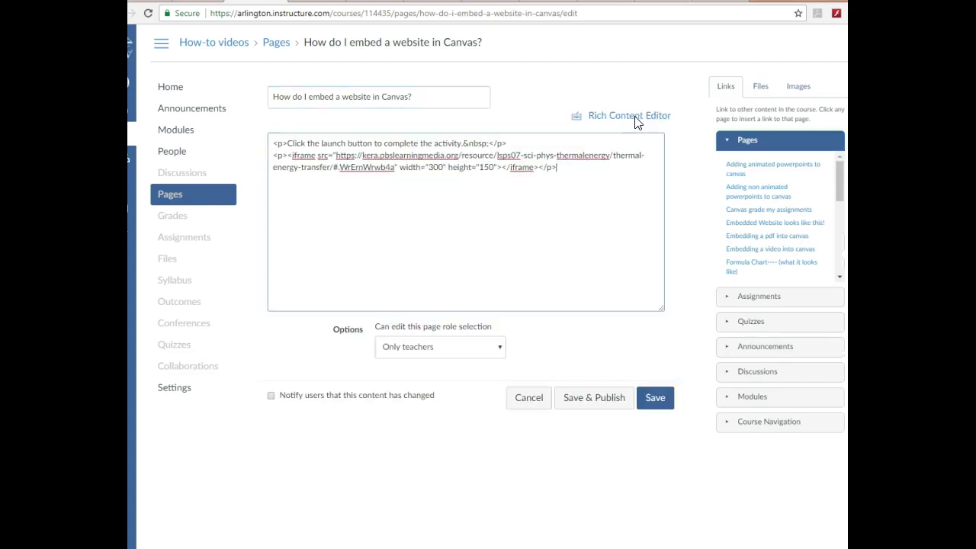
{"action": "double_click", "coordinate": [431, 168]}
{"action": "type", "text": "100%"}
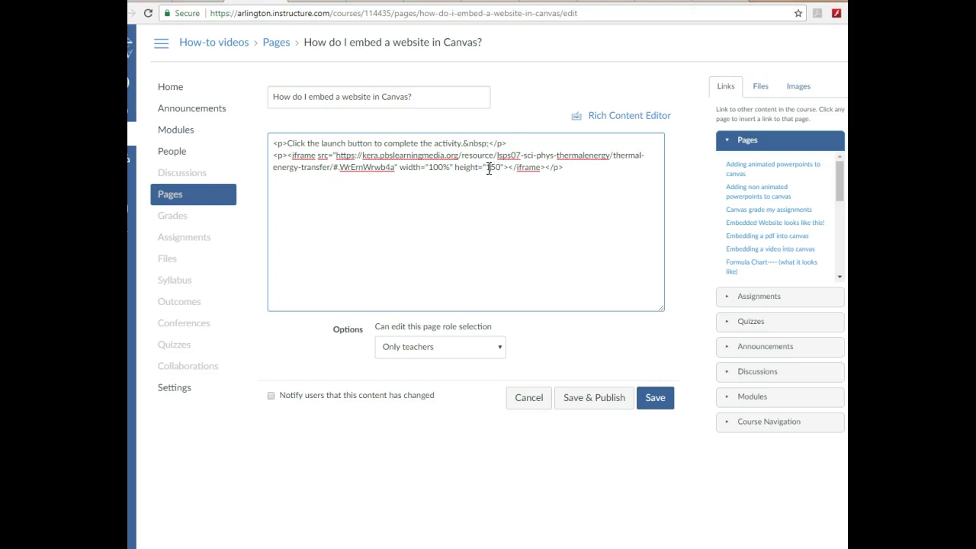
{"action": "left_click_drag", "start_coordinate": [487, 167], "coordinate": [500, 168]}
{"action": "type", "text": "900"}
{"action": "left_click", "coordinate": [657, 398]}
Review the instruction text and the embedded Thermal Energy Transfer website on the saved page
{"action": "left_click_drag", "start_coordinate": [273, 174], "coordinate": [450, 171]}
{"action": "left_click", "coordinate": [404, 178]}
{"action": "scroll", "coordinate": [832, 381], "scroll_direction": "down", "scroll_amount": 3}
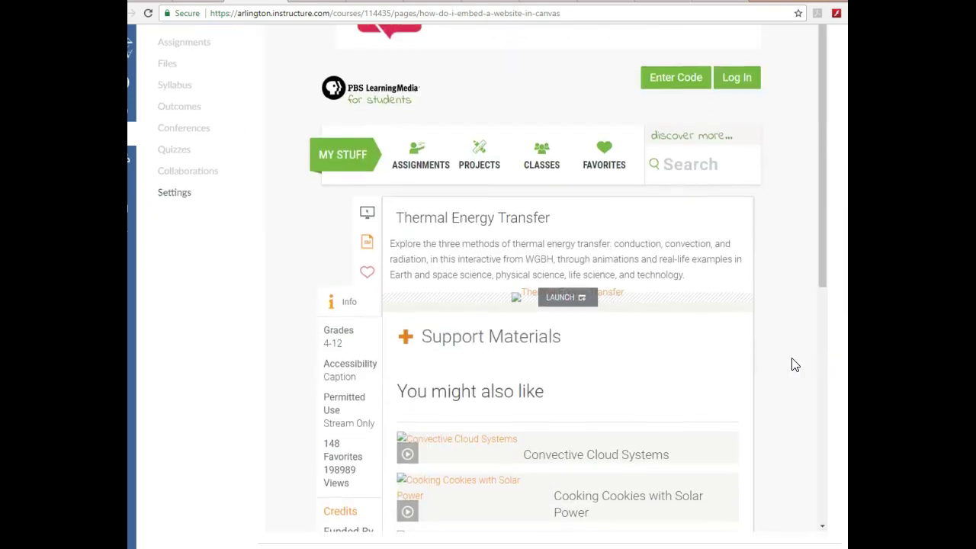